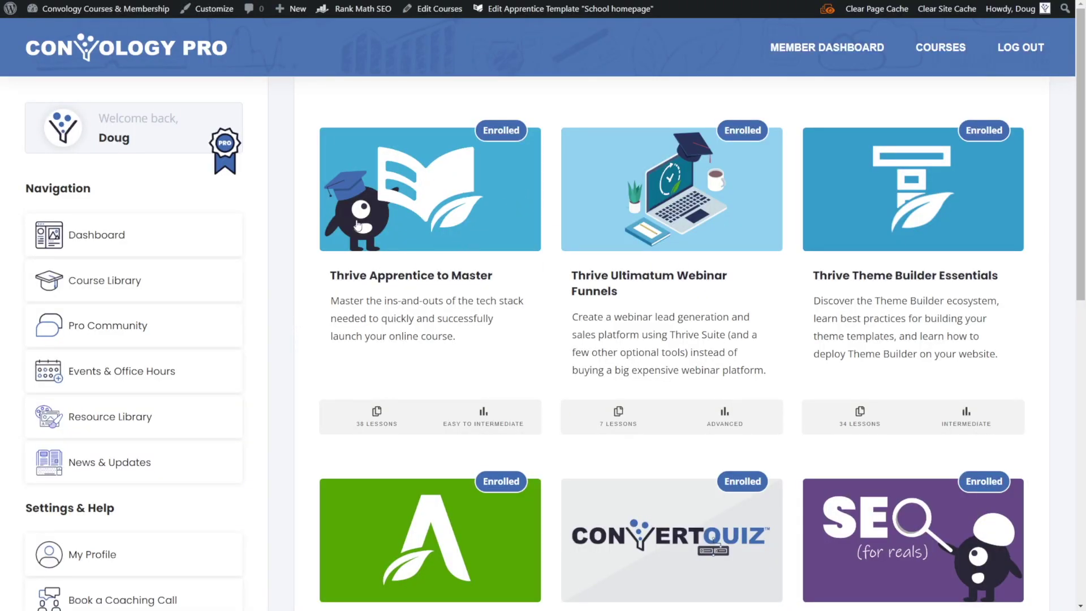
# - Open the Access Restrictions in Course Details lesson in the Thrive Apprentice to Master course
pyautogui.click(466, 280)
pyautogui.scroll(-1, 622, 291)
pyautogui.scroll(-8, 621, 292)
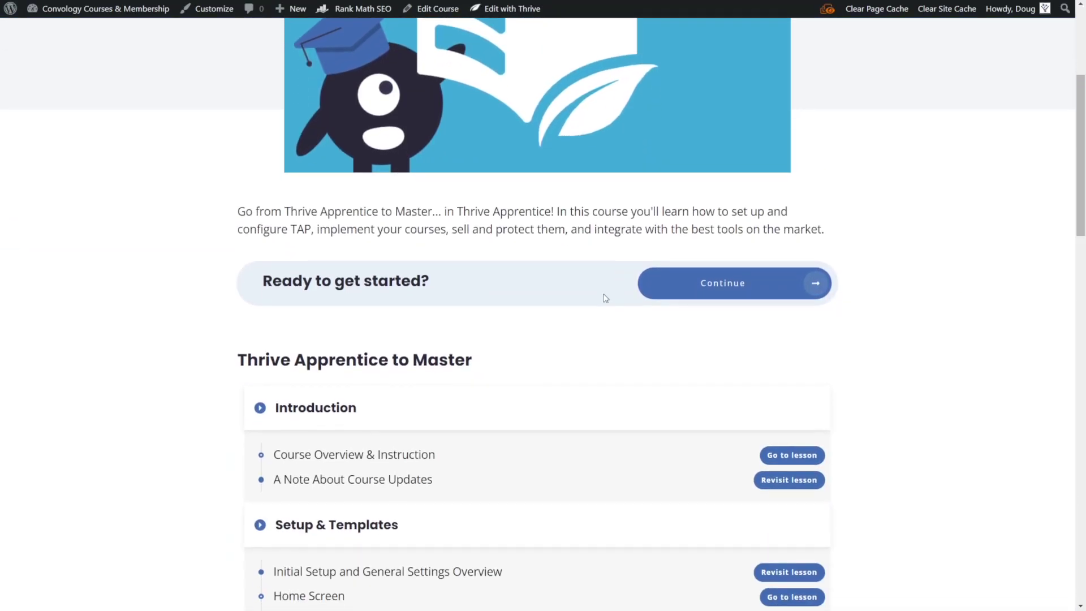
pyautogui.scroll(-3, 429, 204)
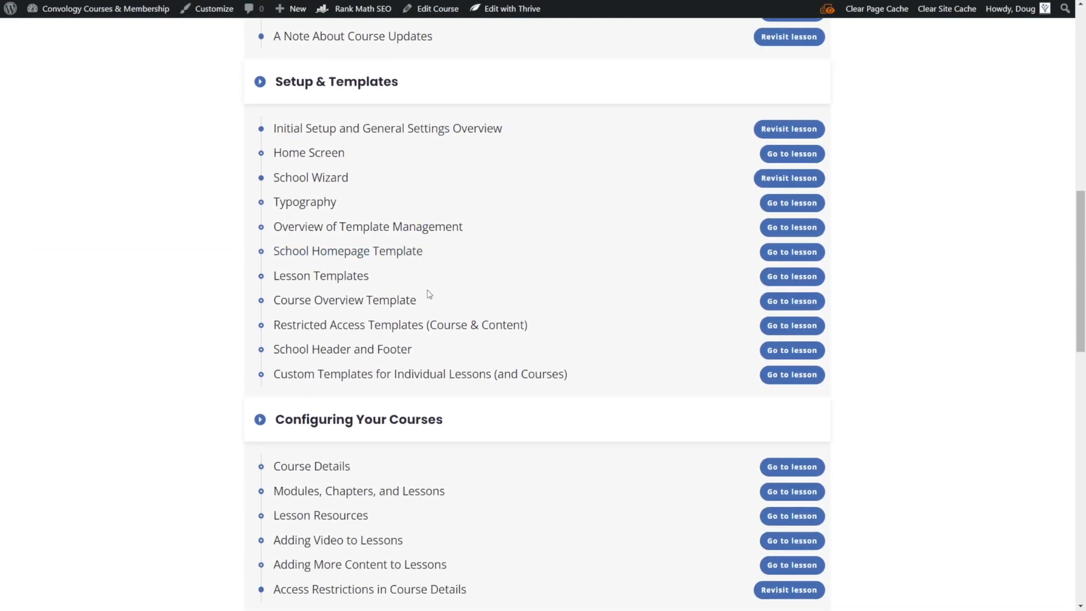
pyautogui.scroll(-1, 391, 224)
pyautogui.scroll(-4, 392, 224)
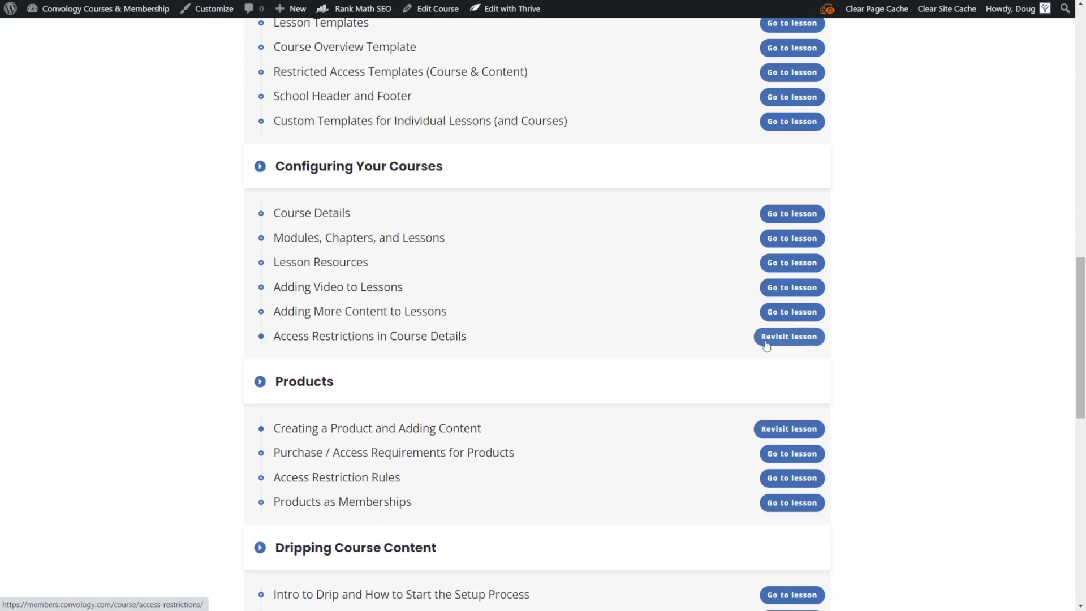
pyautogui.click(610, 316)
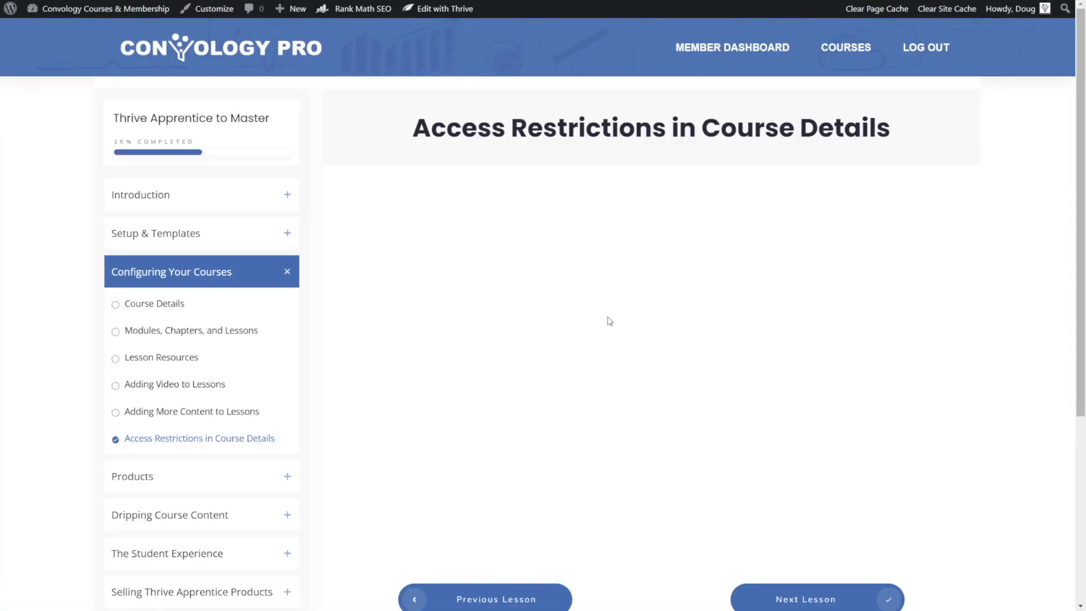
pyautogui.scroll(-4, 566, 292)
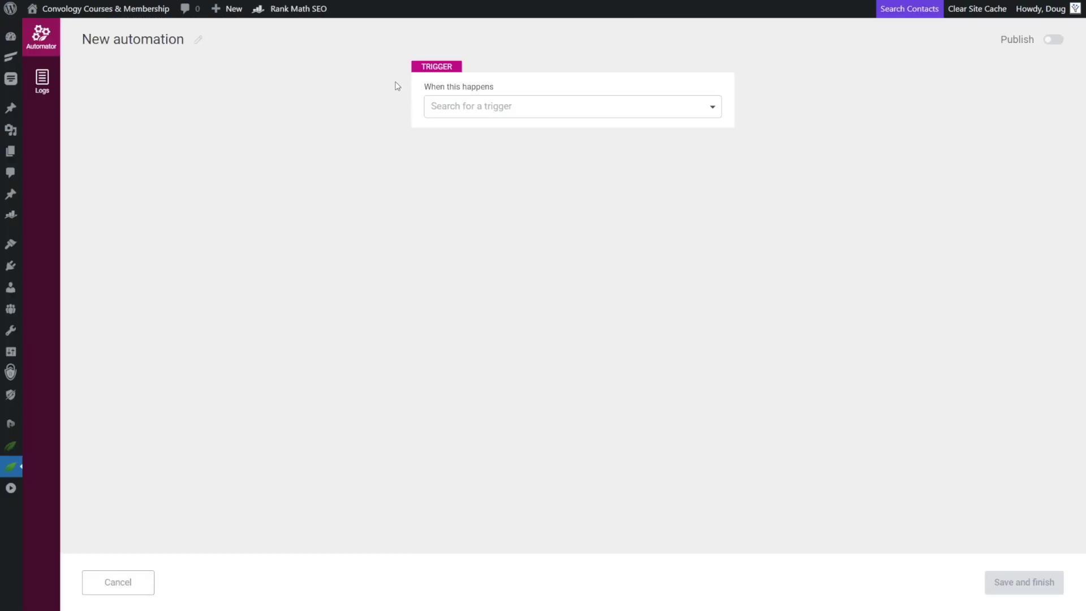
# - Choose the Thrive Apprentice trigger 'User completes a lesson in a course' for the new automation
pyautogui.click(712, 106)
pyautogui.scroll(-6, 691, 207)
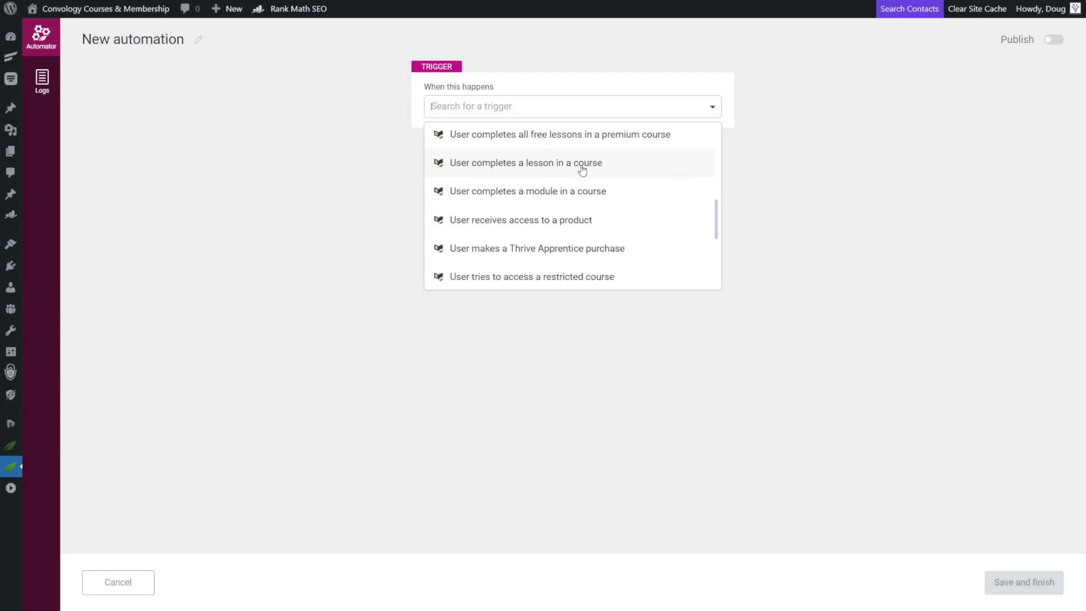
pyautogui.click(565, 166)
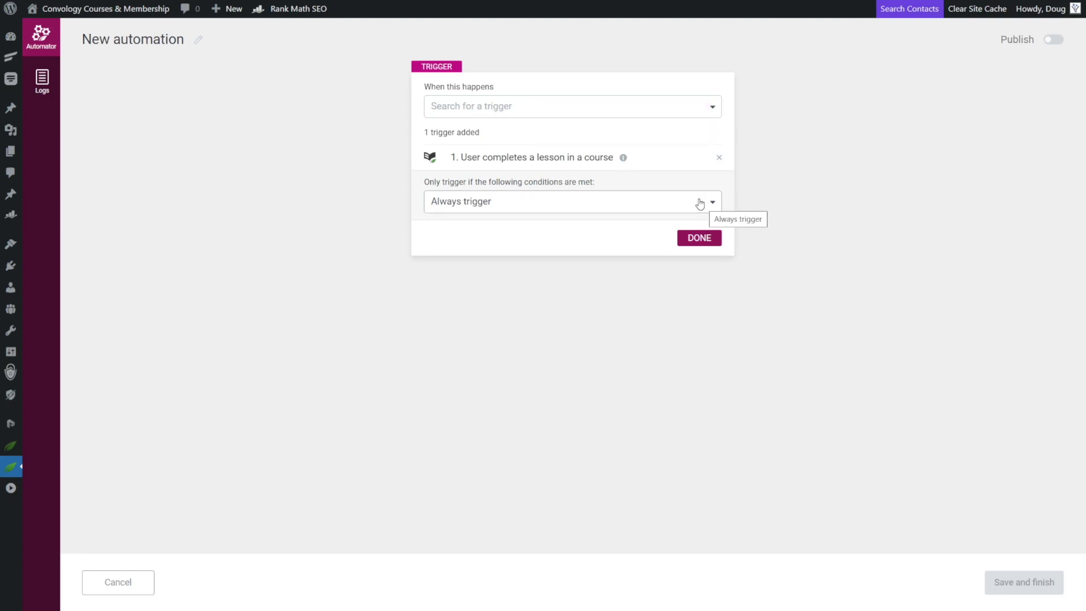
# - Condition the trigger on lesson title 'Member Dashboard with Conditional Display Login Form' and finish it
pyautogui.click(664, 201)
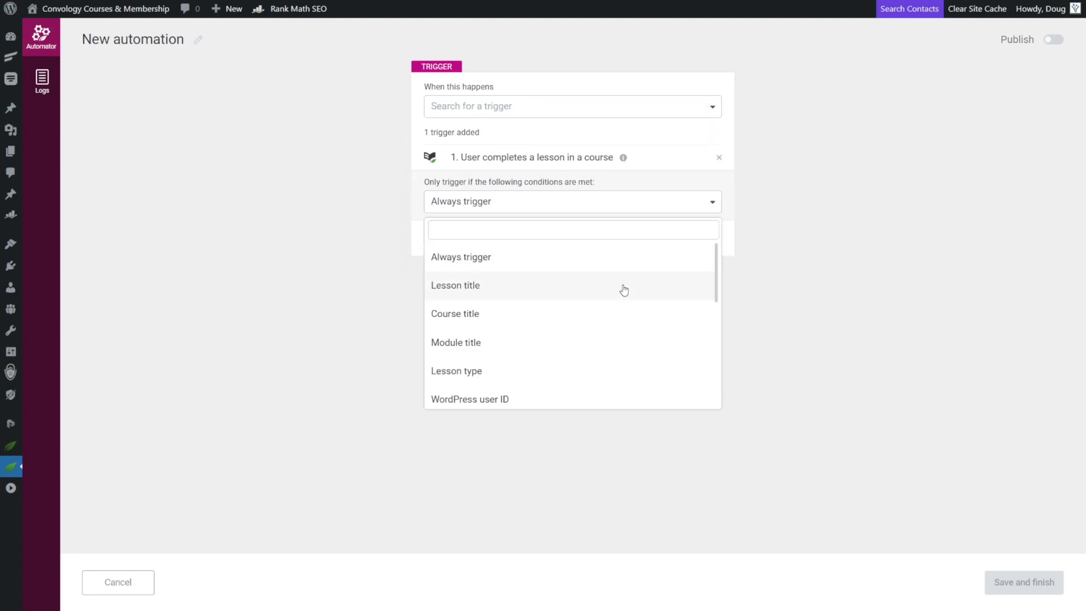
pyautogui.click(473, 286)
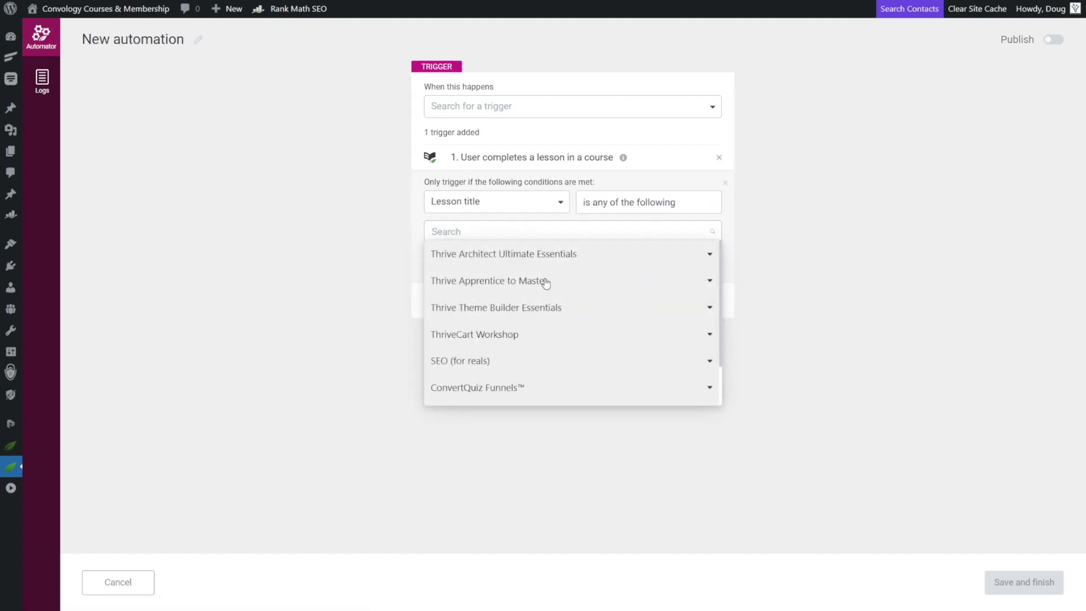
pyautogui.click(708, 281)
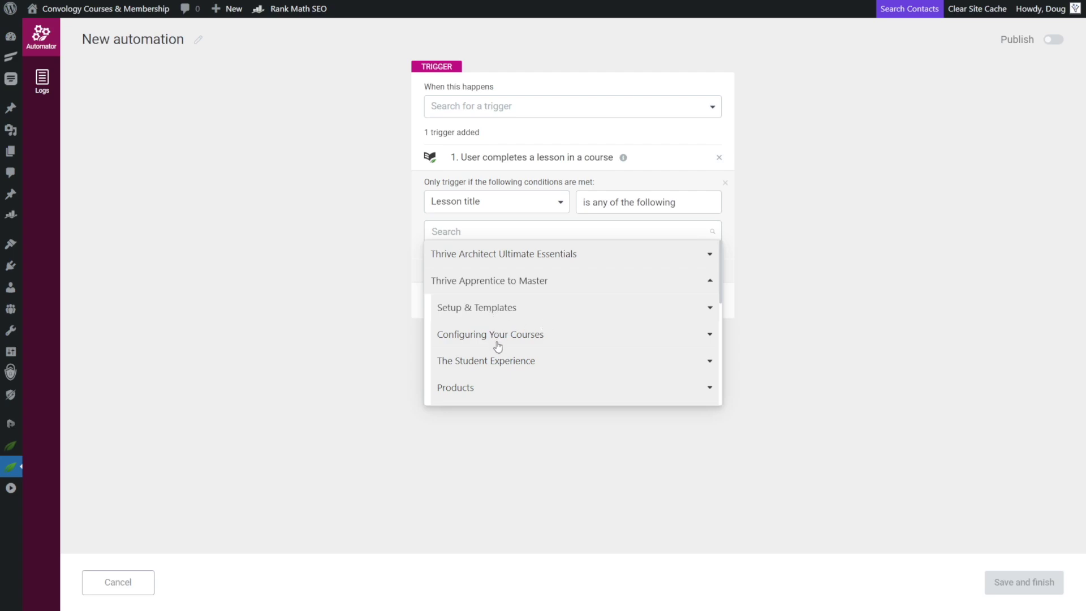
pyautogui.click(709, 362)
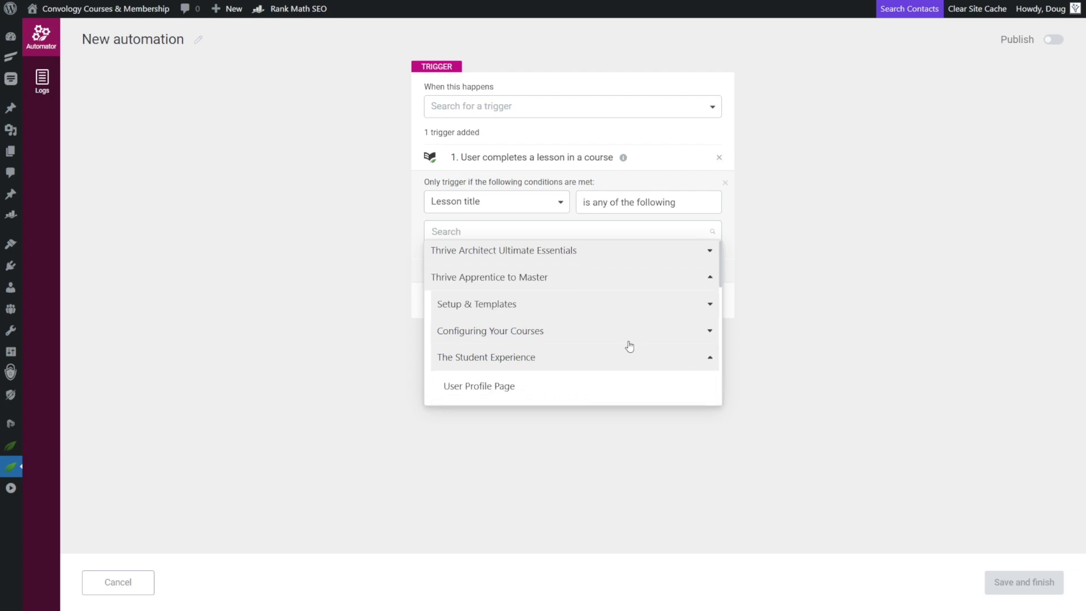
pyautogui.scroll(-3, 599, 324)
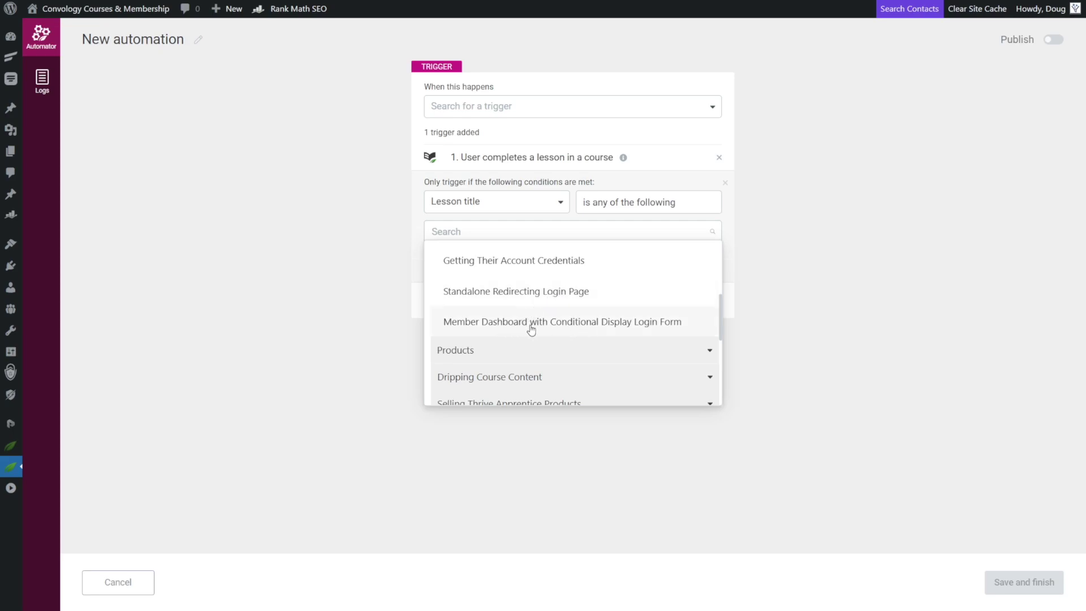
pyautogui.click(587, 330)
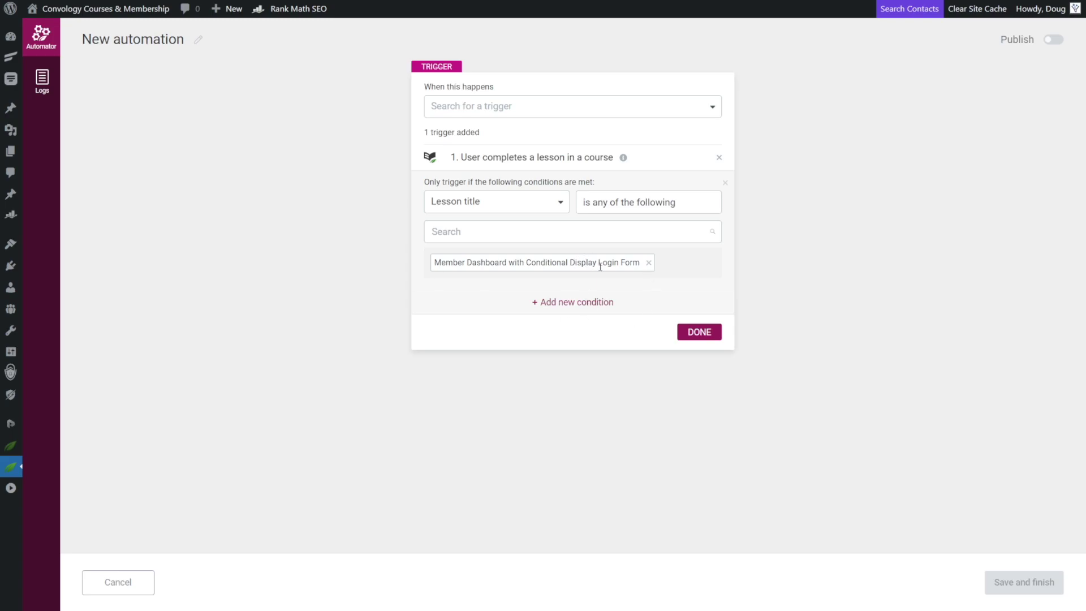
pyautogui.click(699, 331)
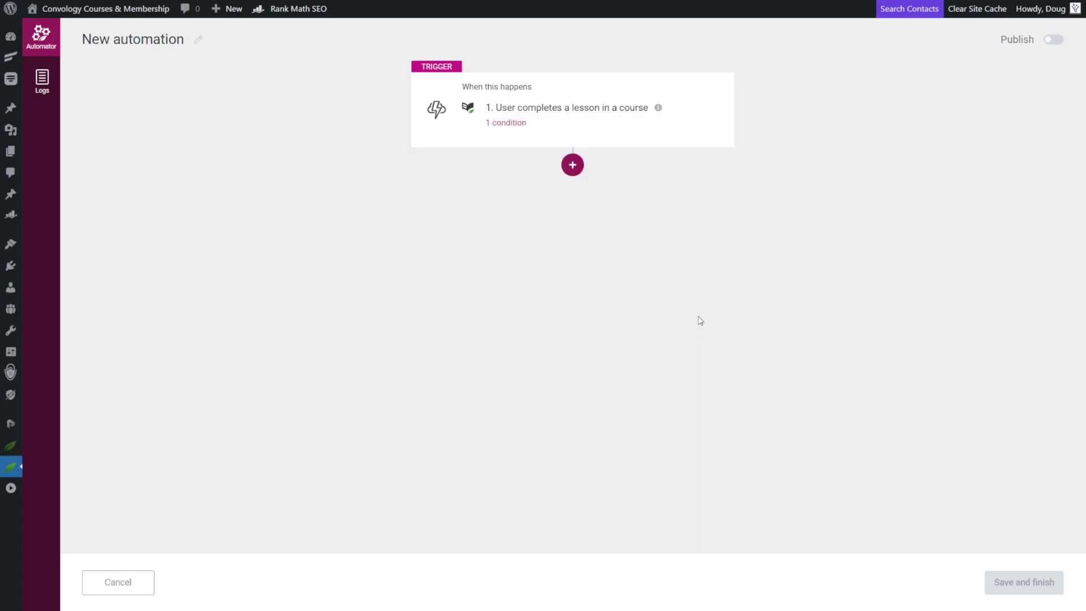
# - Add a 'Tag user in autoresponder' action after the trigger
pyautogui.click(587, 167)
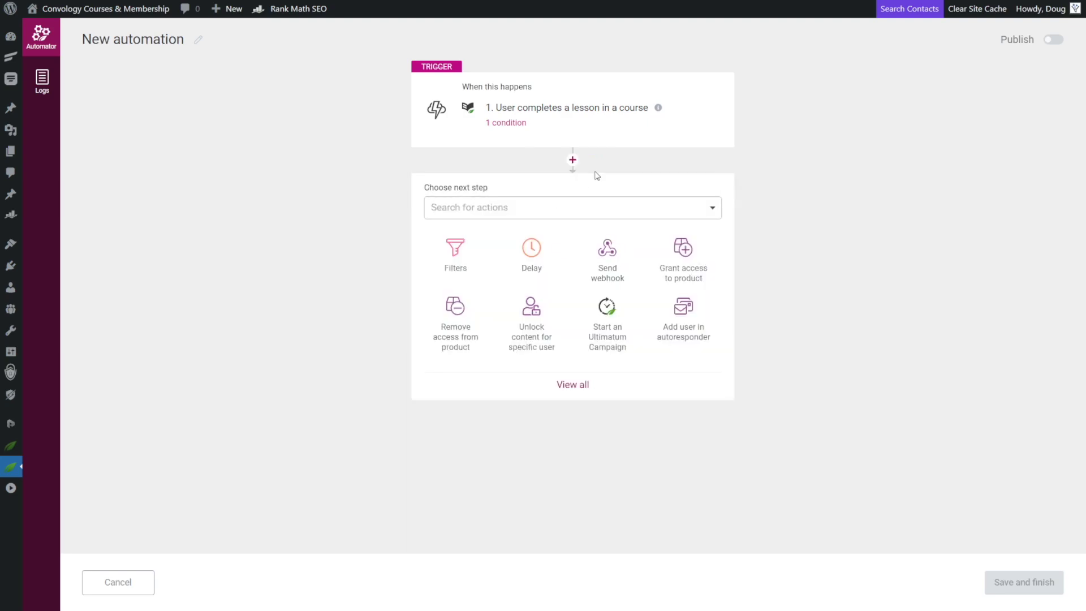
pyautogui.click(573, 389)
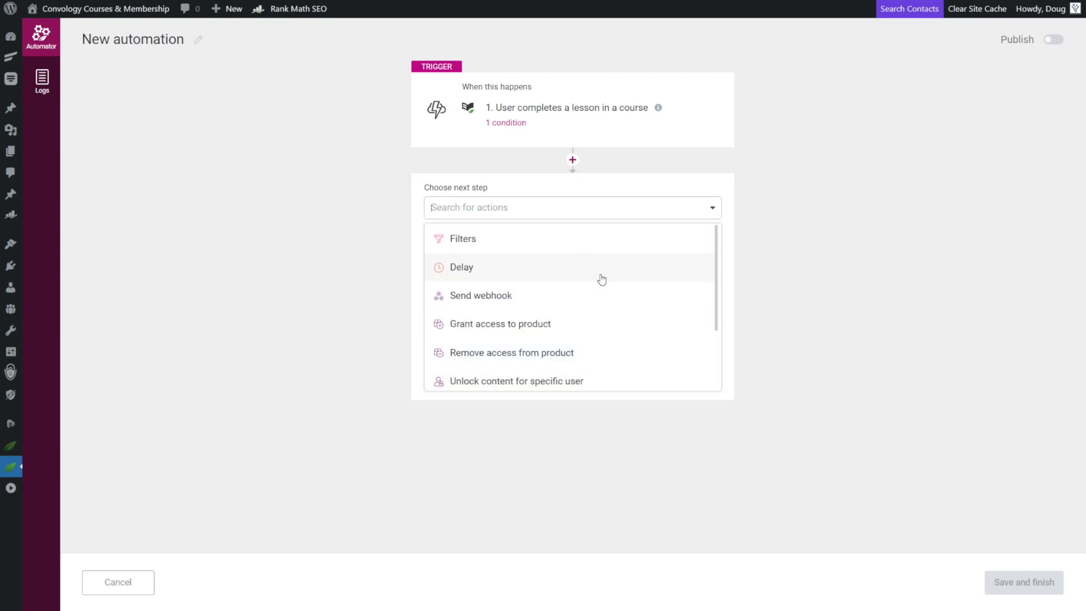
pyautogui.scroll(-2, 601, 280)
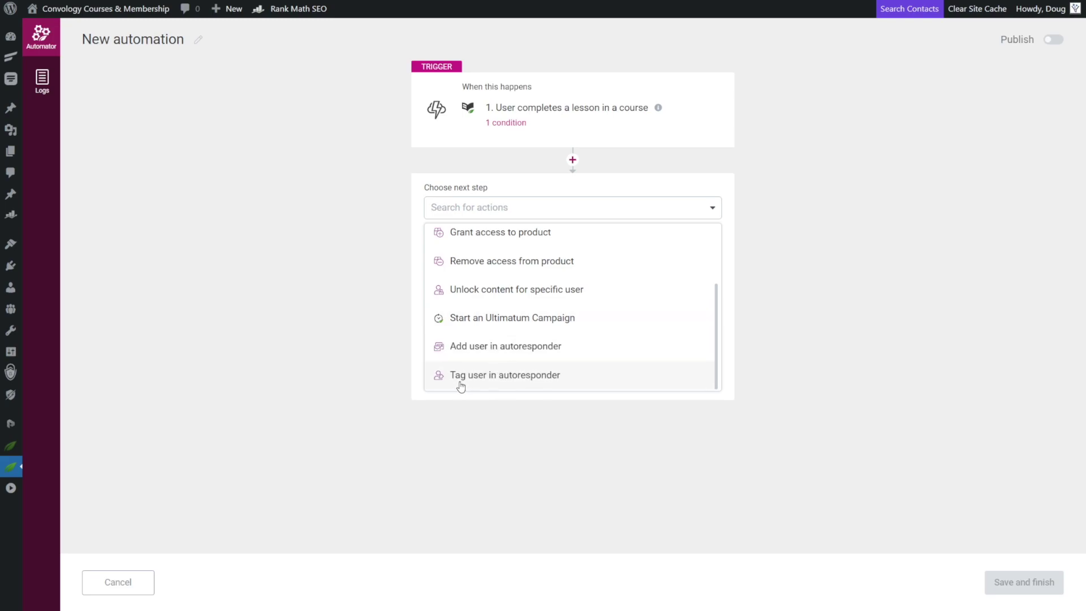
pyautogui.click(491, 378)
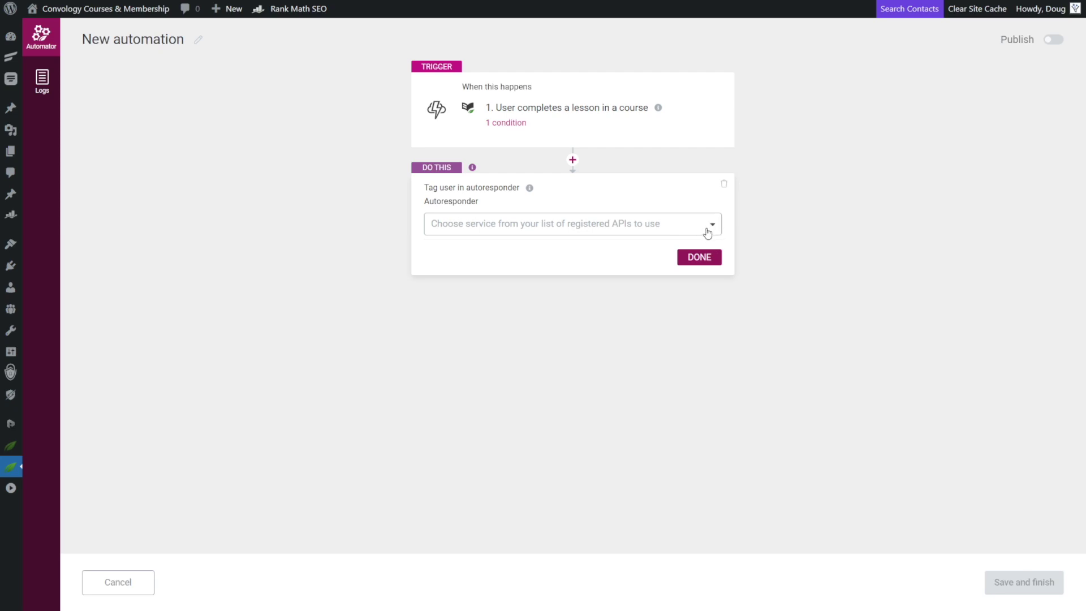
# - Set the action to FluentCRM with the tag 'TAP2M Complete: Module 3' and confirm
pyautogui.click(713, 226)
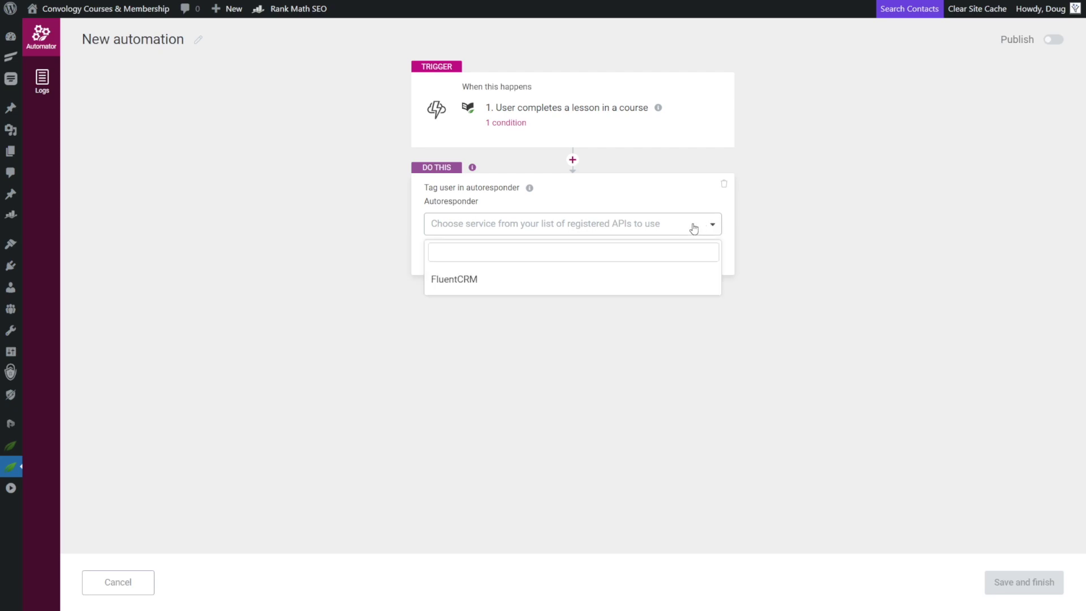
pyautogui.click(462, 281)
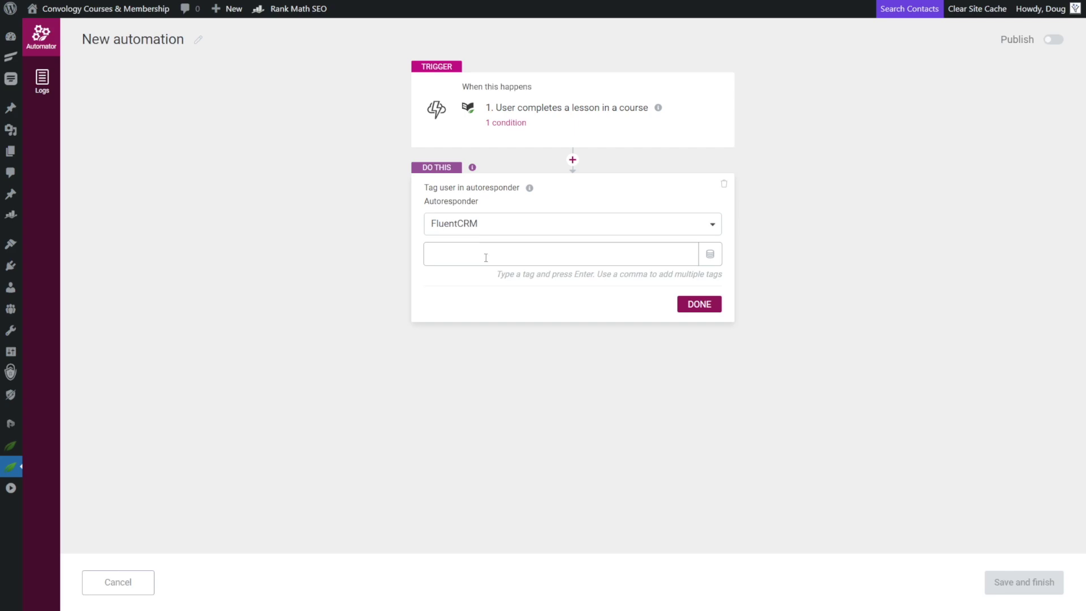
pyautogui.write('TAP2M Complete: Module 3')
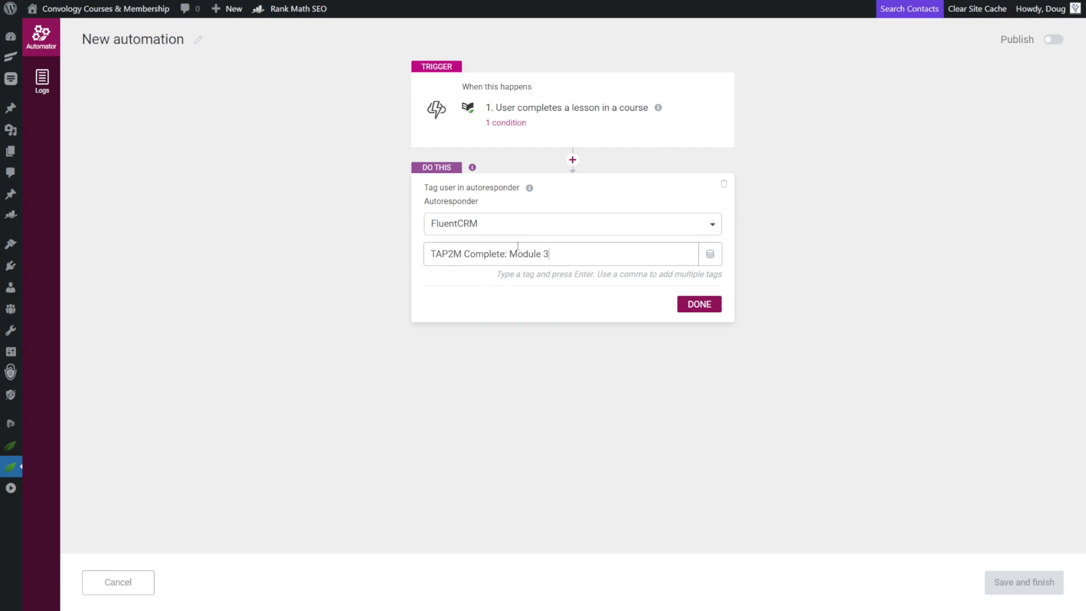
pyautogui.click(700, 306)
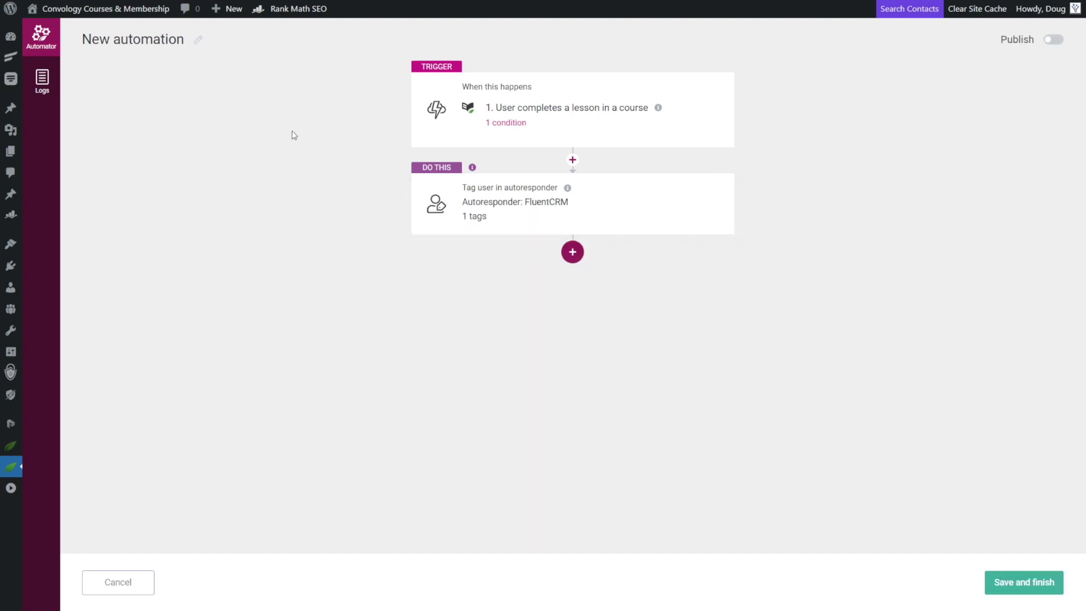
# - Retitle the automation 'TAP2M Complete: Module 3', switch on Publish, and save it
pyautogui.click(198, 39)
pyautogui.hotkey('ctrl', 'a')
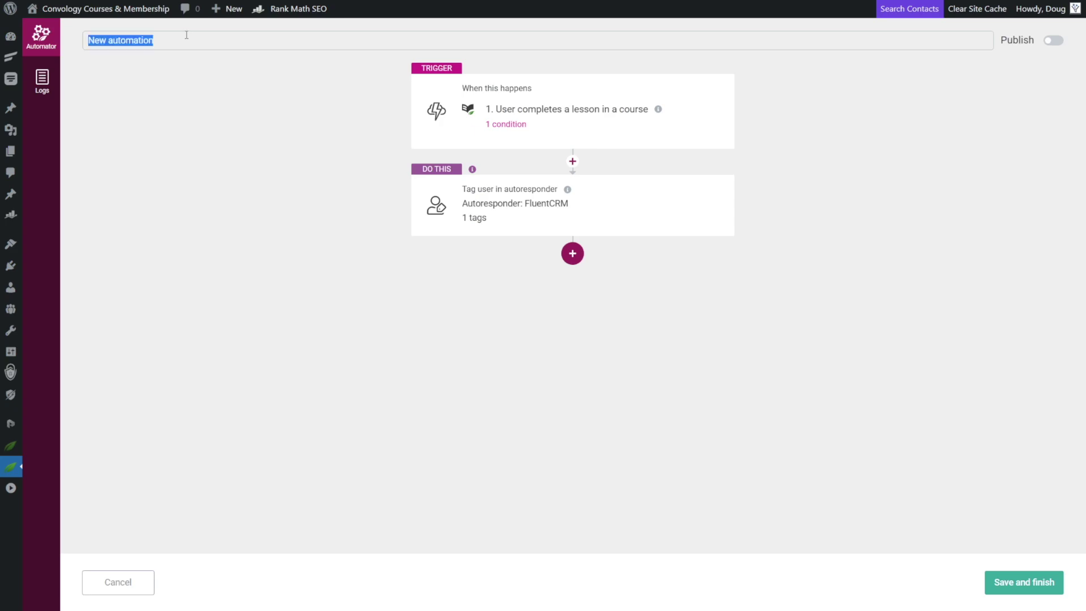
pyautogui.write('TAP2M Complete: Module 3')
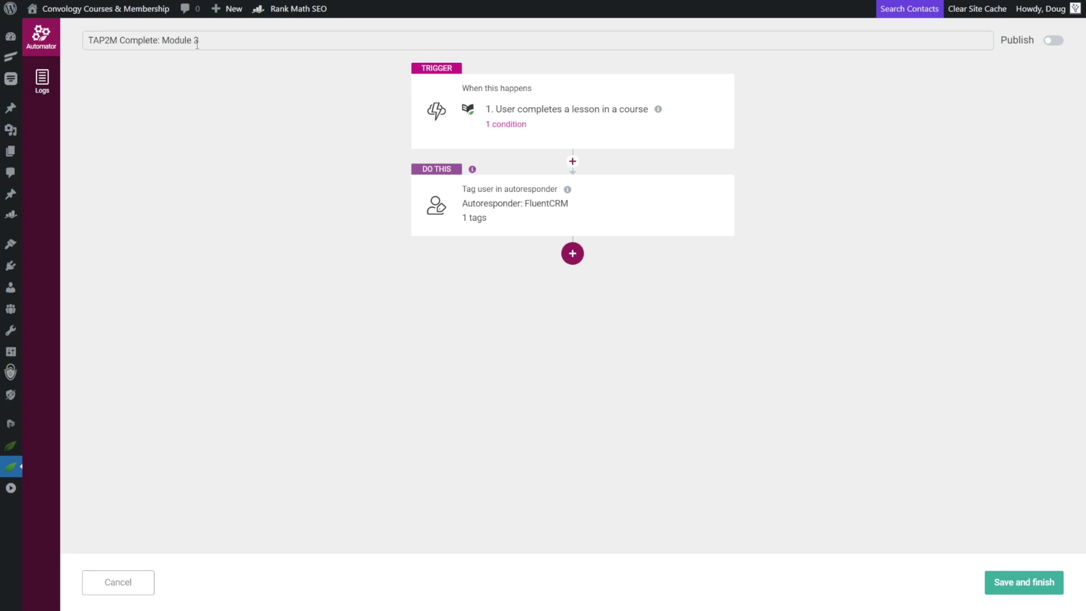
pyautogui.click(1054, 41)
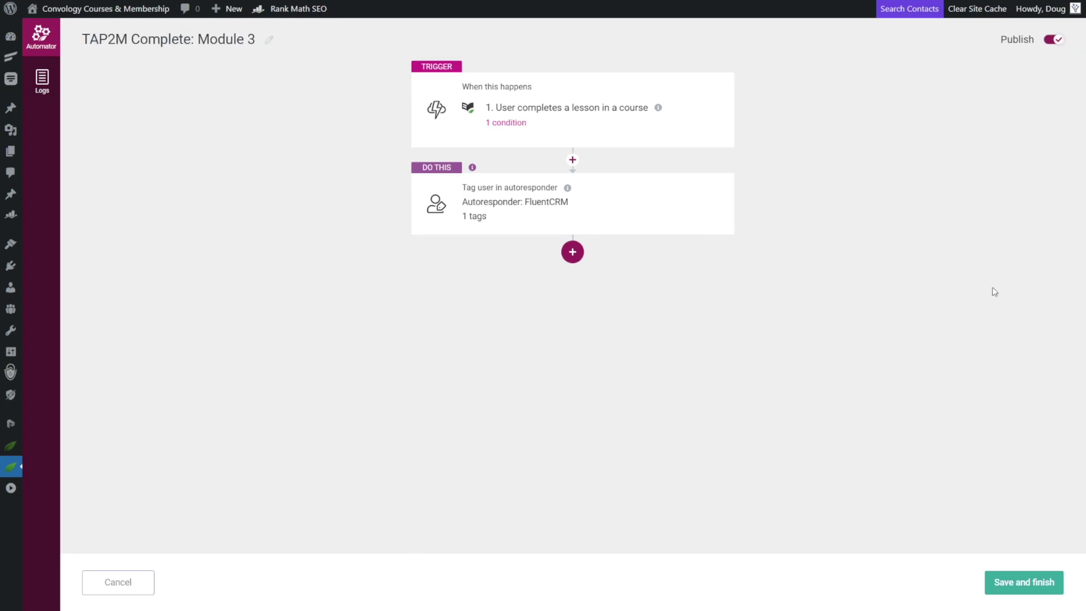
pyautogui.click(1026, 589)
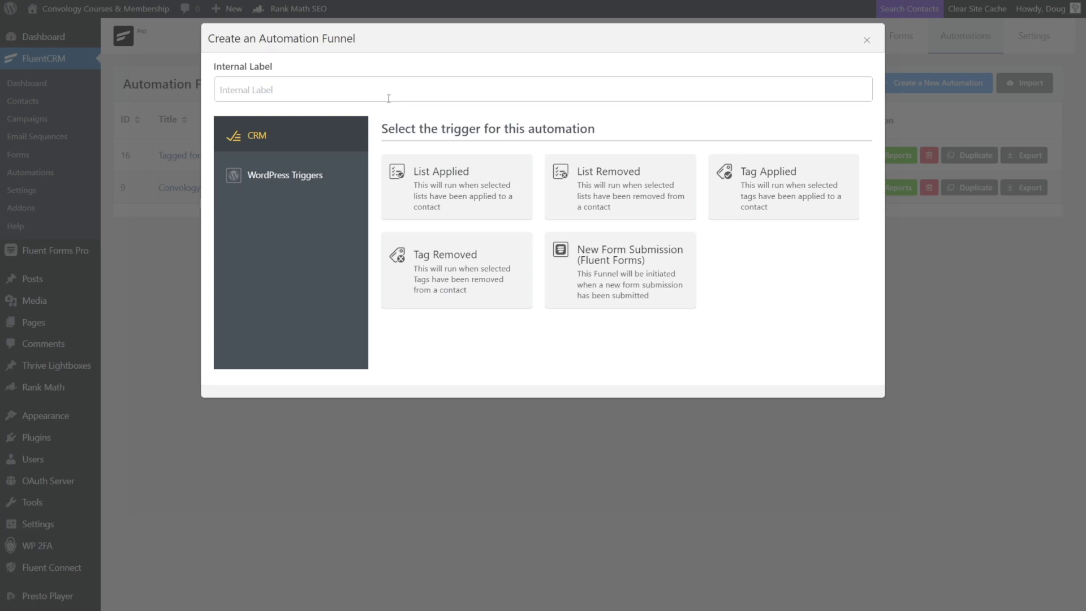
# - Create funnel 'TAP2M Complete: Module 3' with a Tag Applied trigger and save its settings
pyautogui.click(388, 99)
pyautogui.write('TAP2M Complete: Module 3')
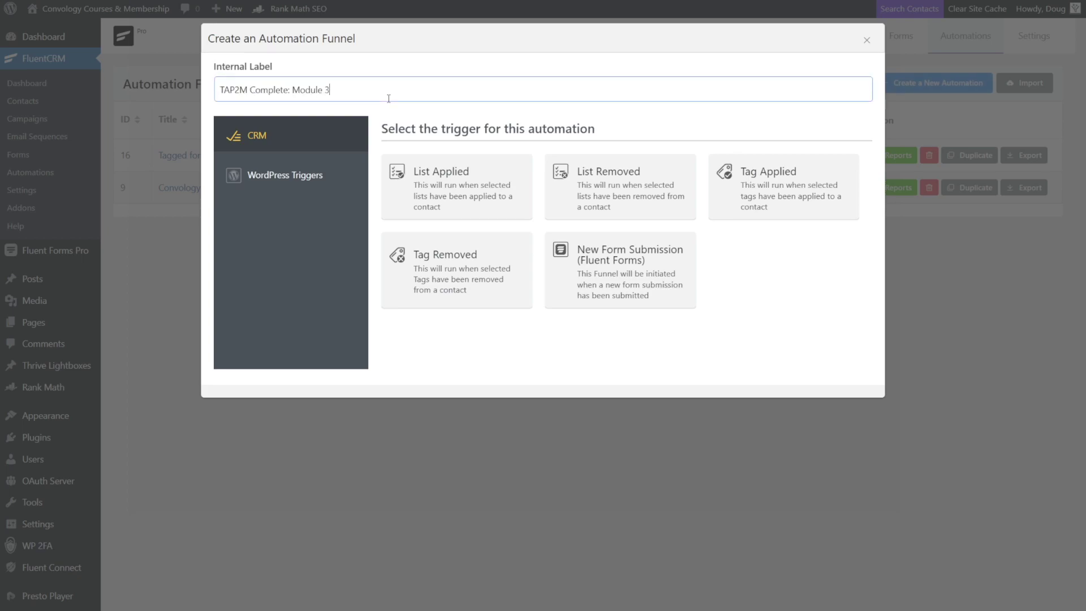
pyautogui.click(769, 201)
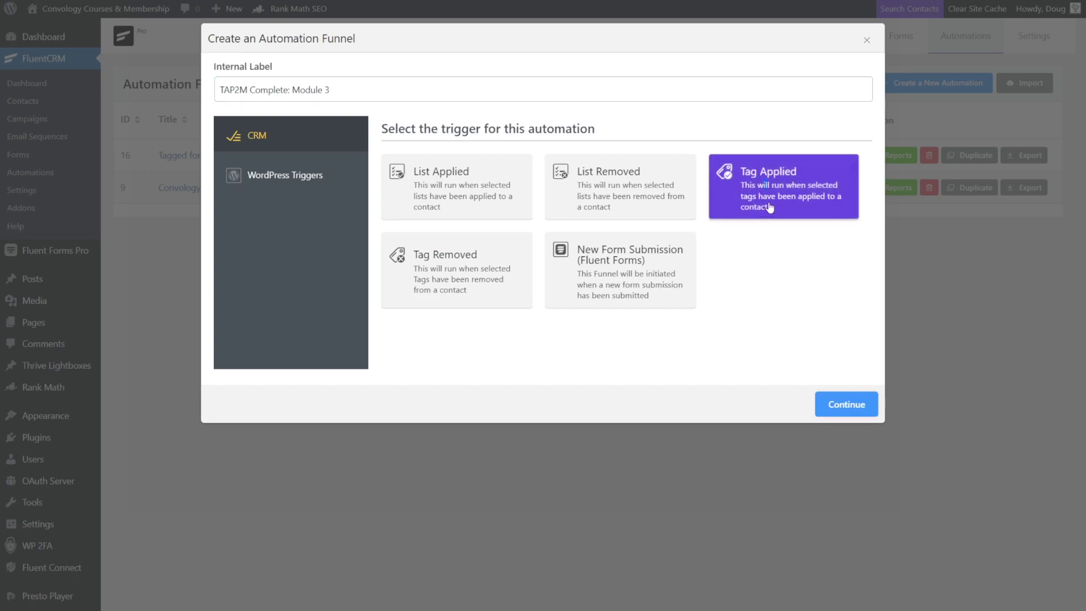
pyautogui.click(844, 404)
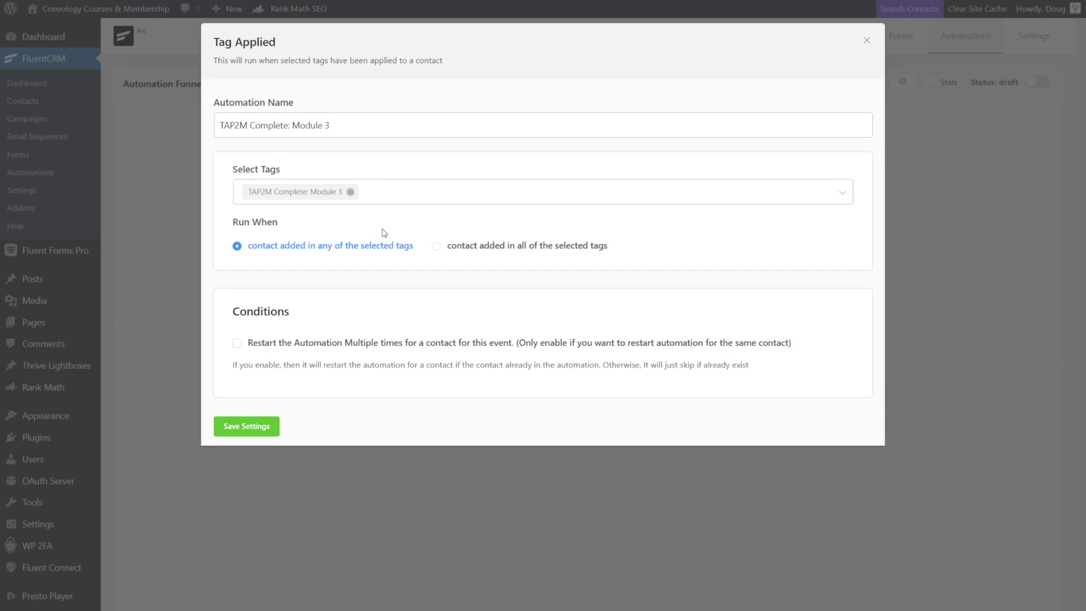
pyautogui.click(257, 434)
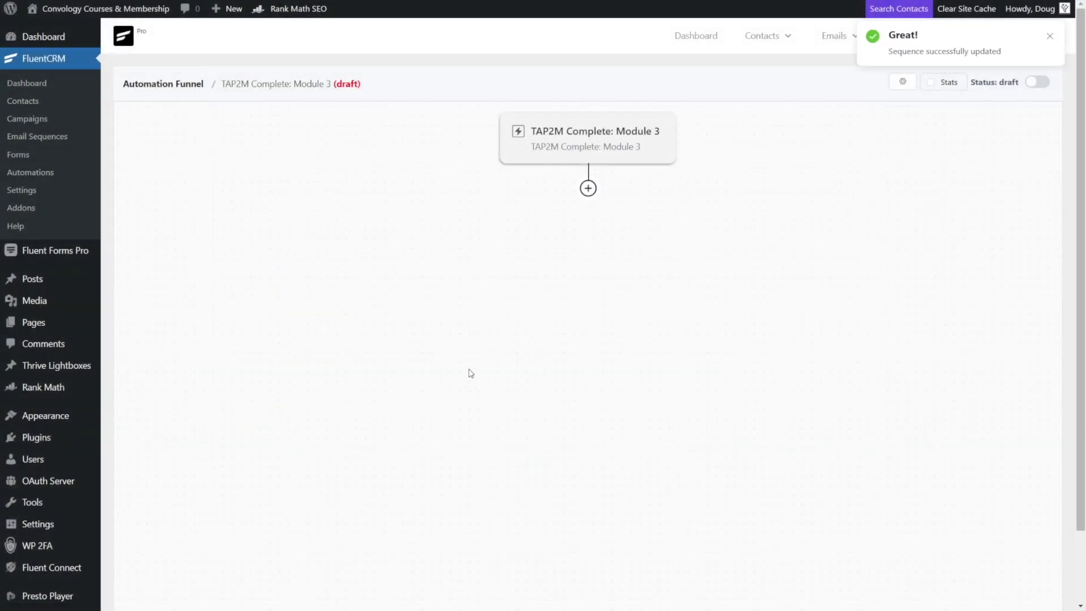
# - Add a Send Custom Email step using the Classic Editor template and save it
pyautogui.click(588, 188)
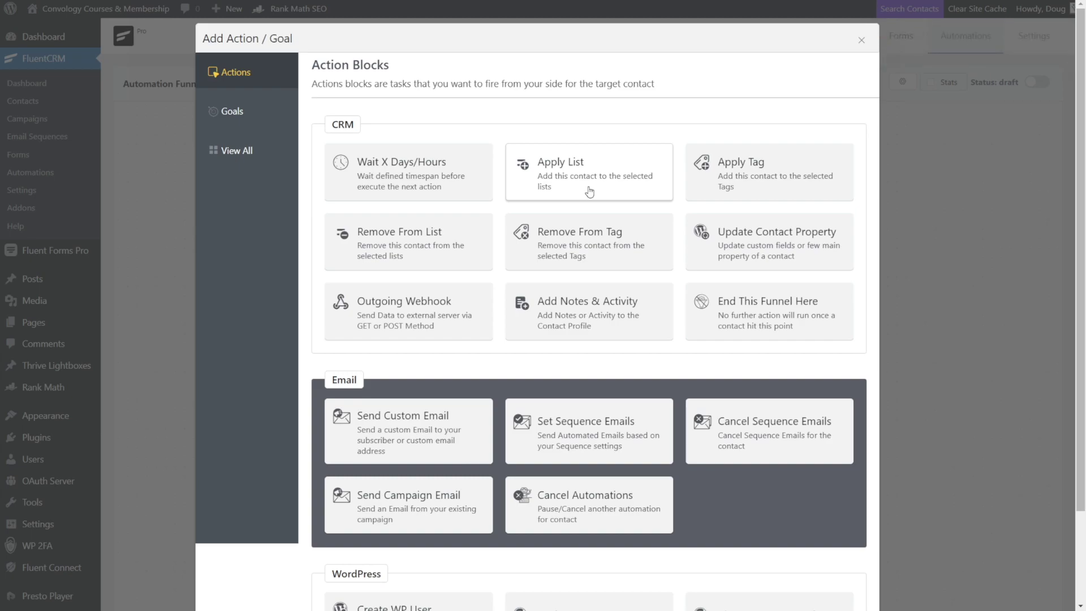
pyautogui.scroll(-2, 396, 320)
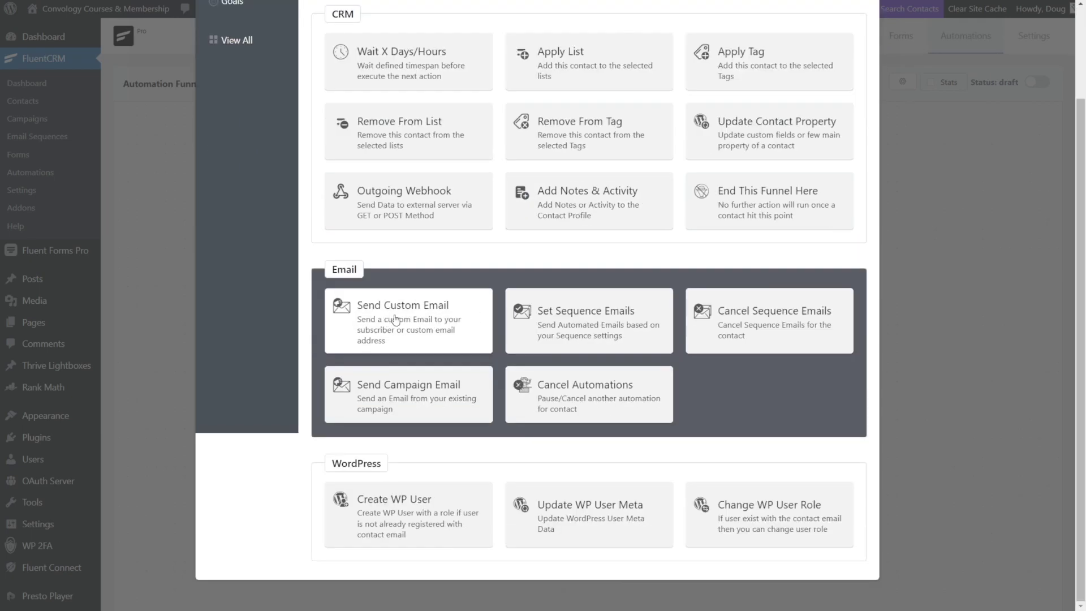
pyautogui.click(419, 314)
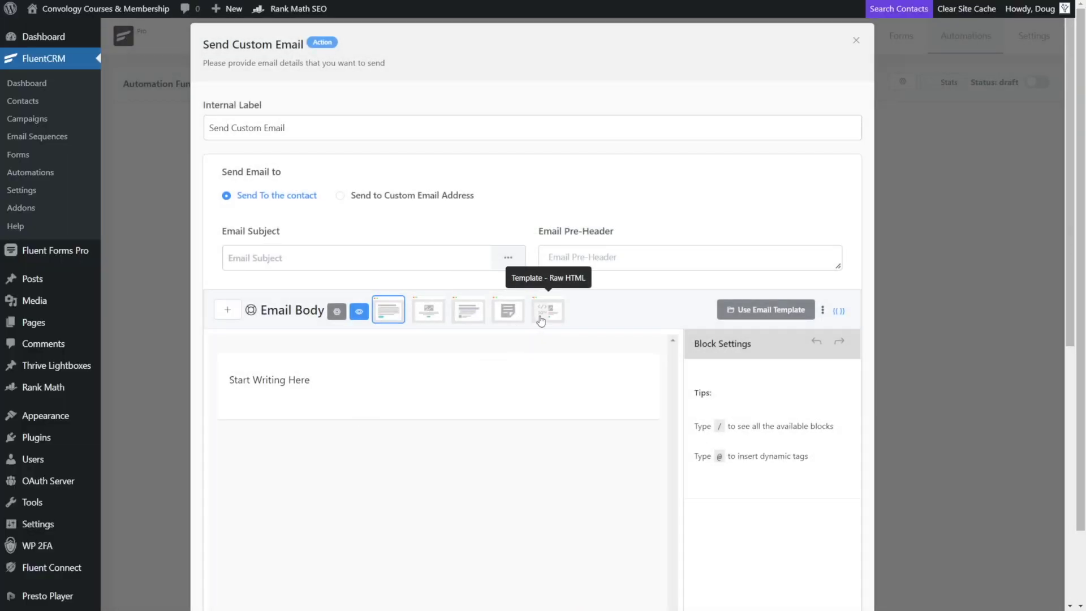
pyautogui.click(506, 310)
pyautogui.scroll(-2, 565, 317)
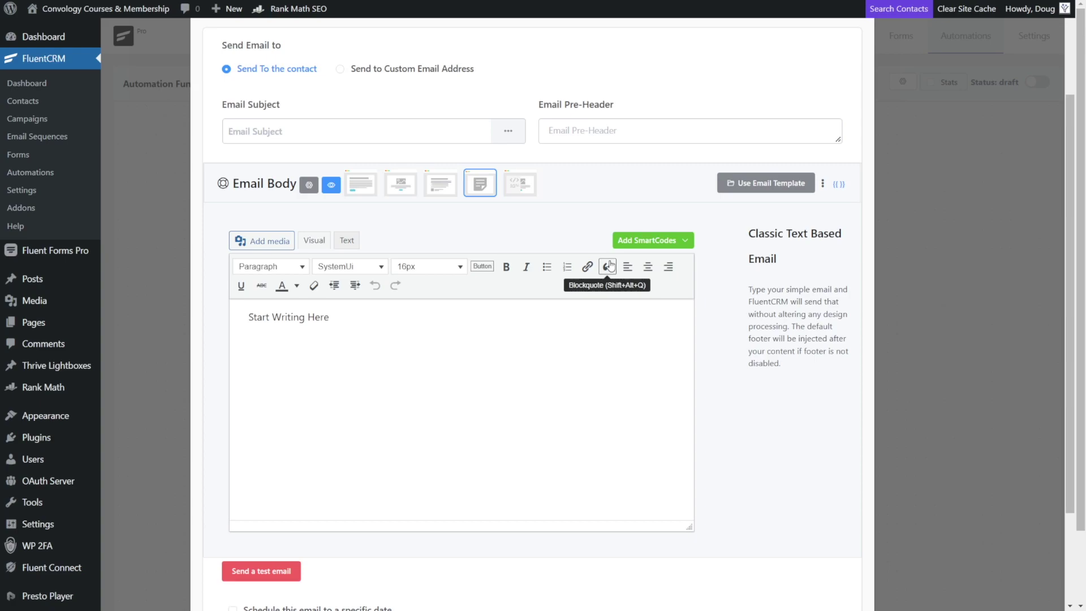
pyautogui.scroll(-3, 530, 315)
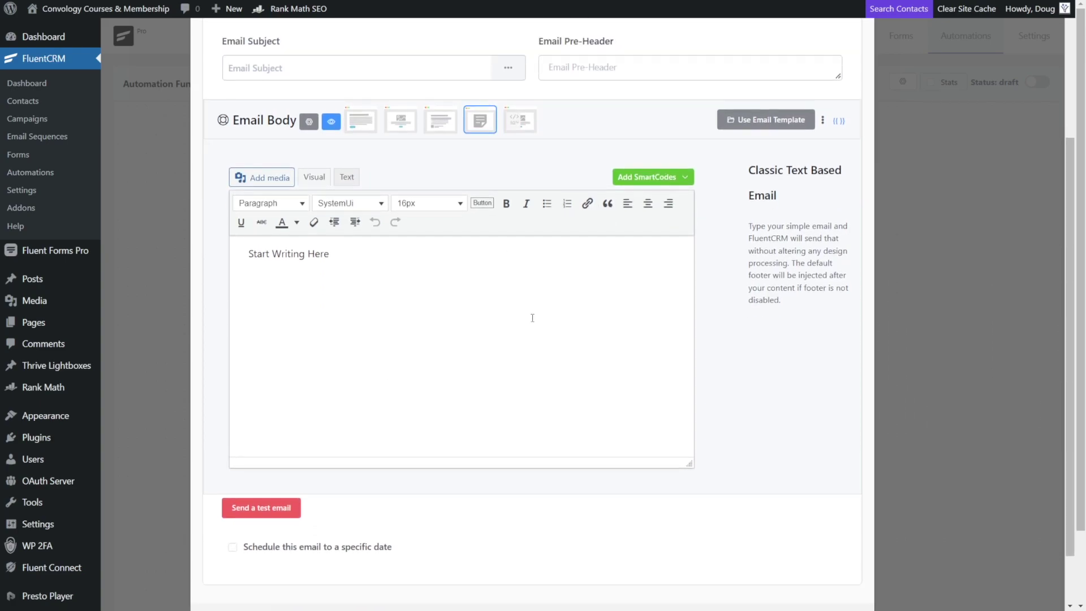
pyautogui.click(252, 560)
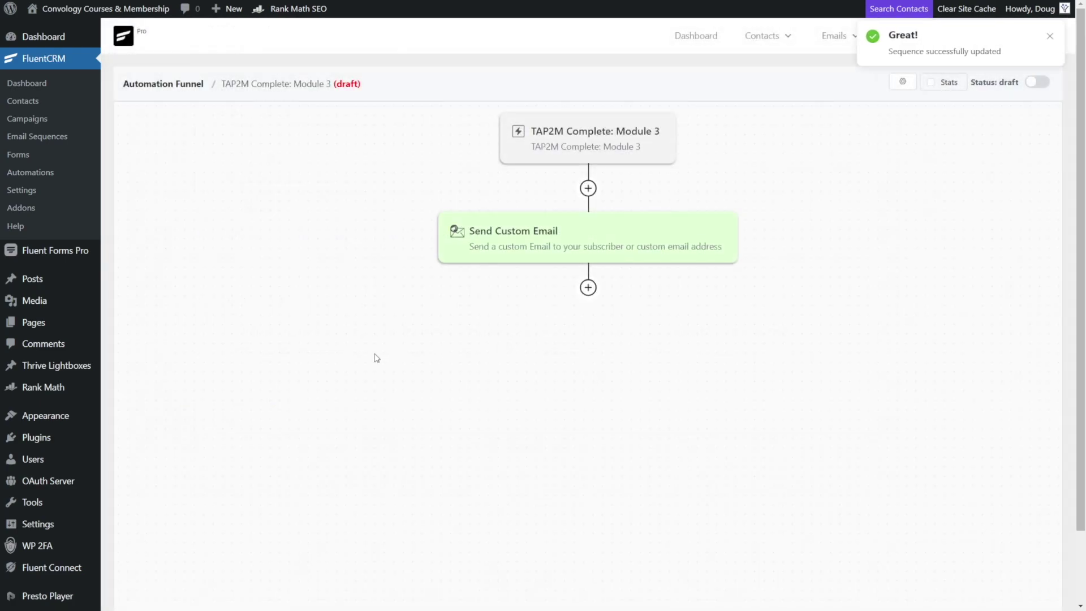